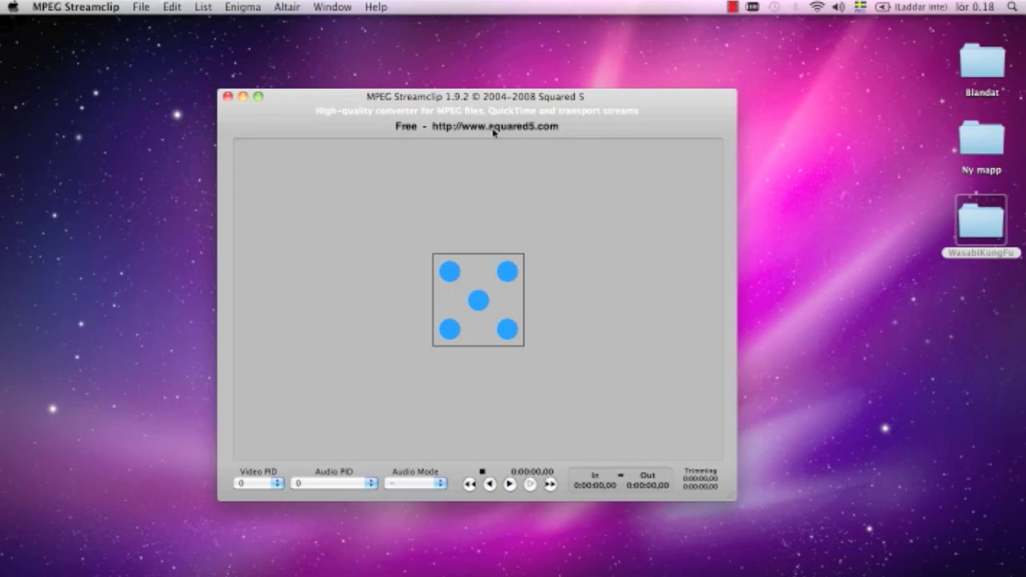
Step: Open the Batch List window from the List menu
left_click(205, 8)
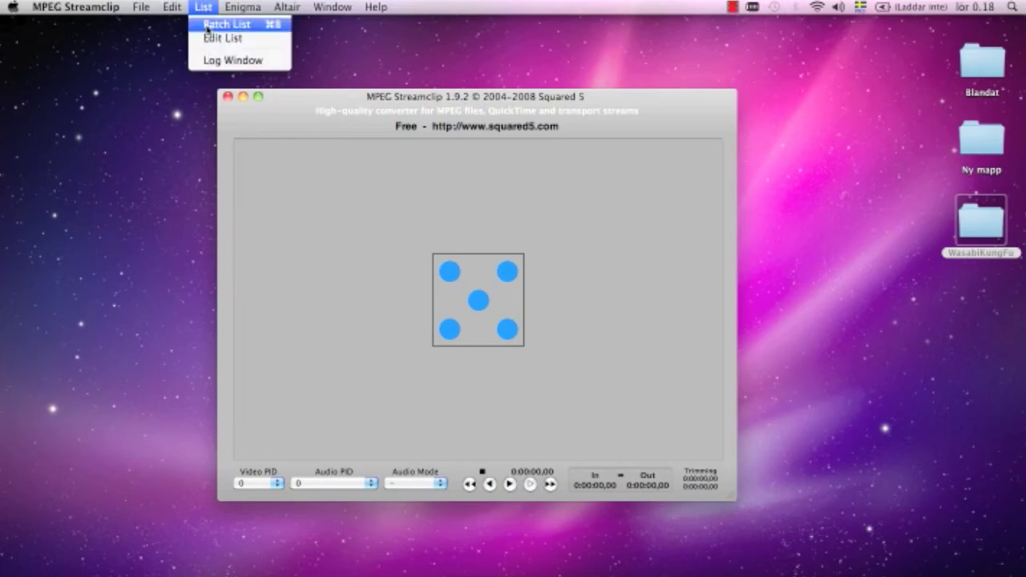
left_click(206, 30)
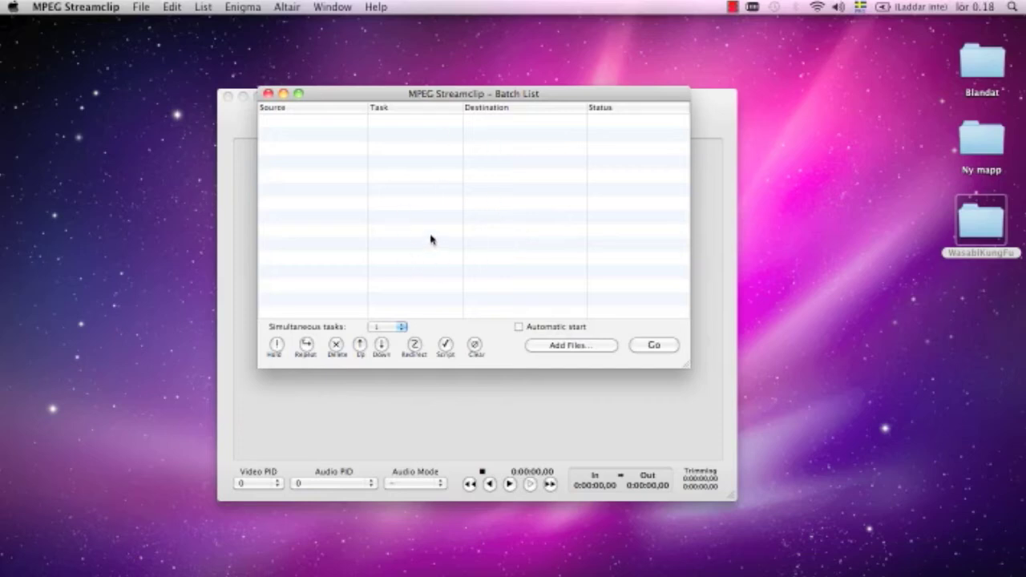
Step: Select clips IMG_1131.MOV through IMG_1138.MOV in the WasabiKungFu folder for the batch
left_click(552, 351)
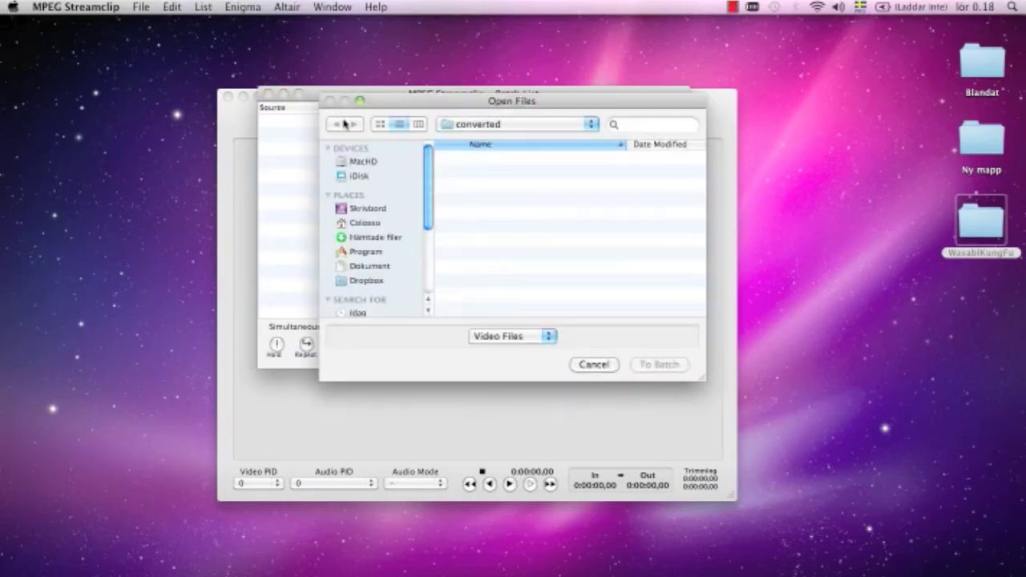
left_click(481, 125)
left_click(478, 143)
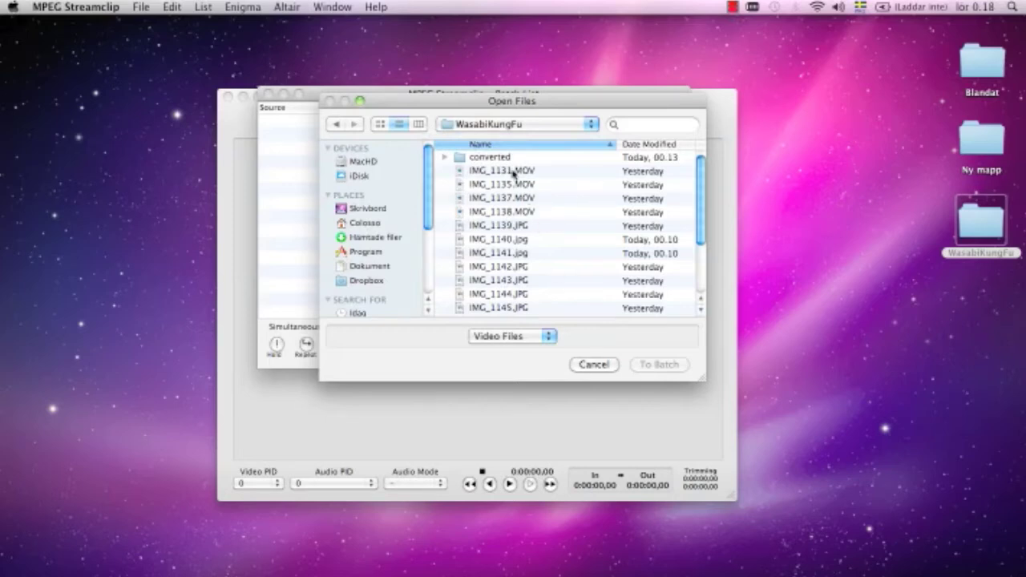
left_click(514, 171)
scroll(507, 223, "down", 3)
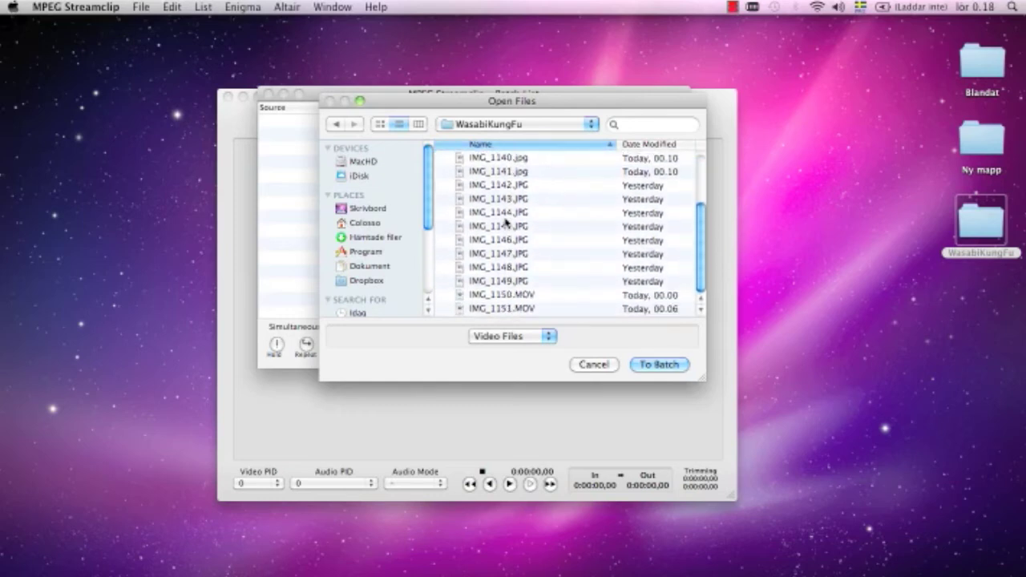
scroll(507, 223, "up", 5)
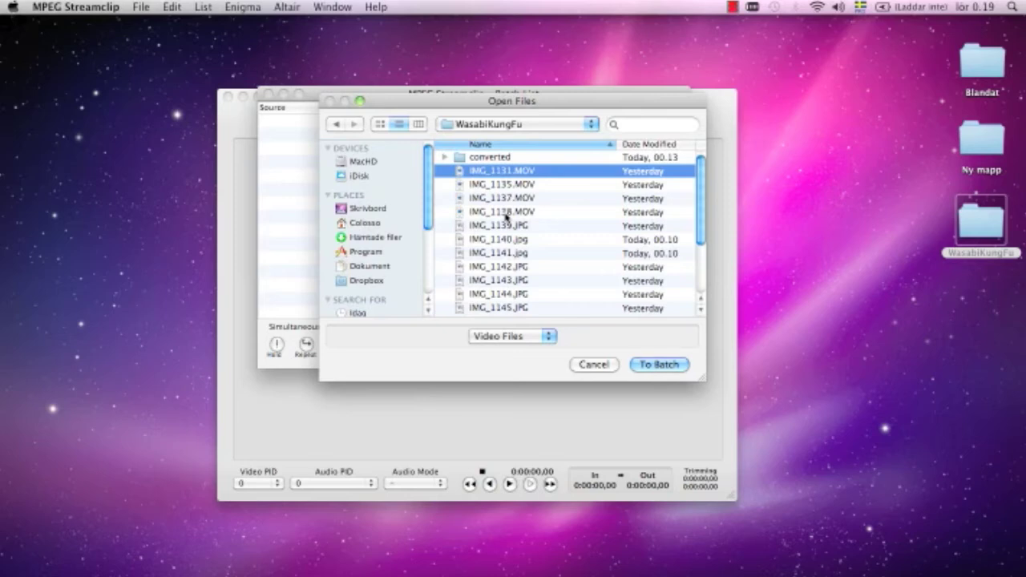
left_click(506, 211, "shift")
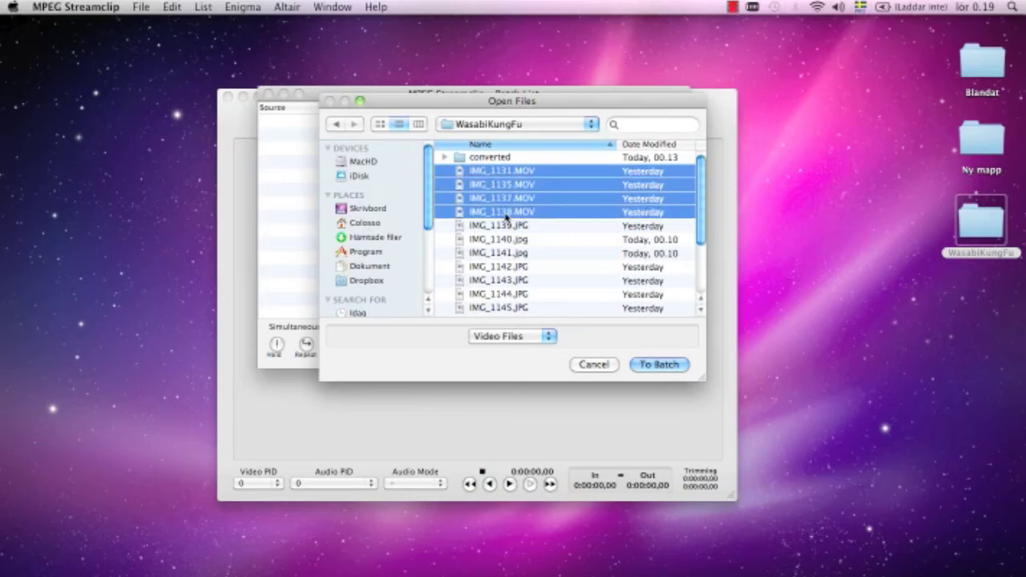
Step: Add the clips as an Export to QuickTime task saving into the converted folder
left_click(656, 365)
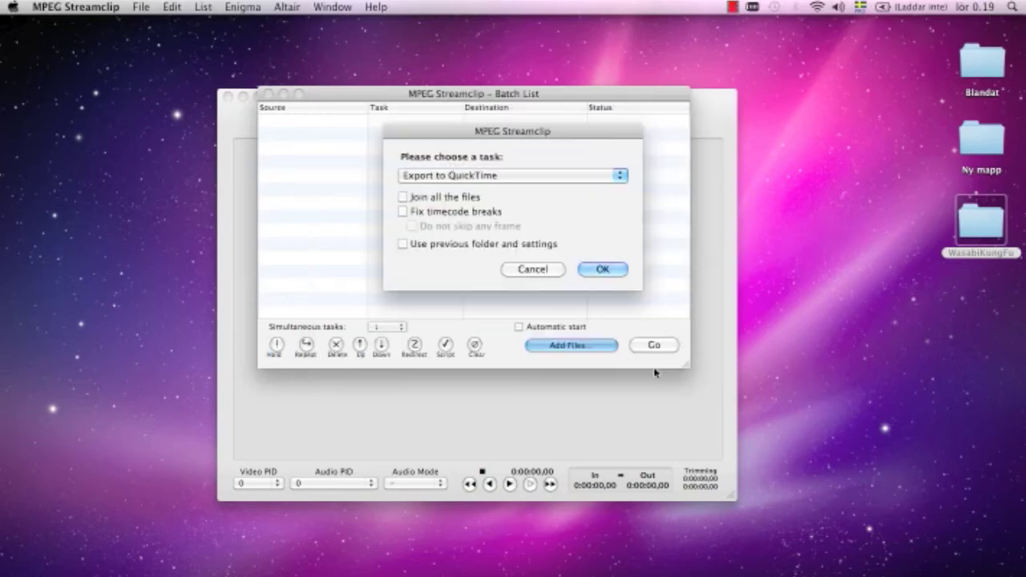
left_click(554, 178)
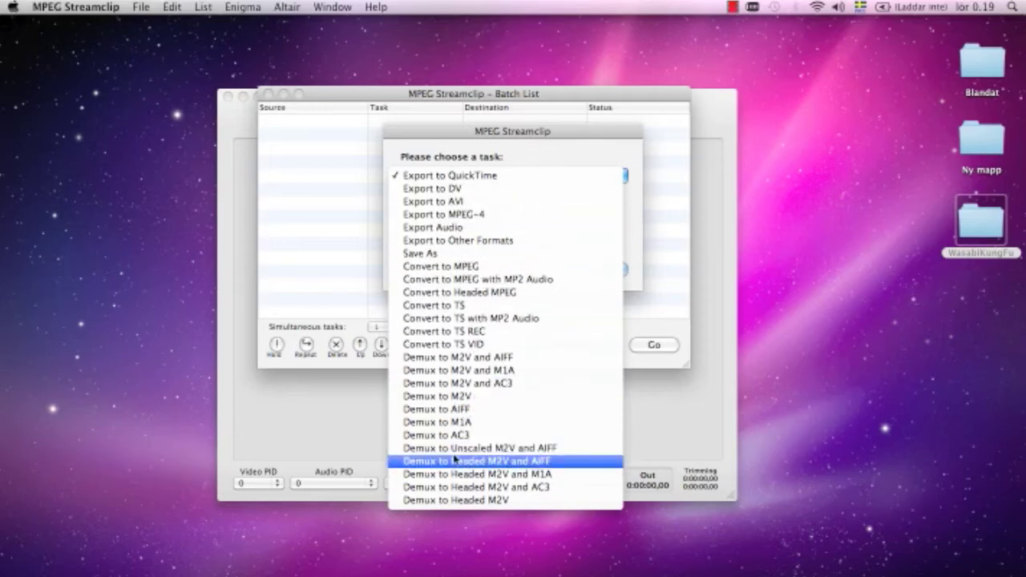
left_click(453, 147)
left_click(594, 269)
double_click(475, 158)
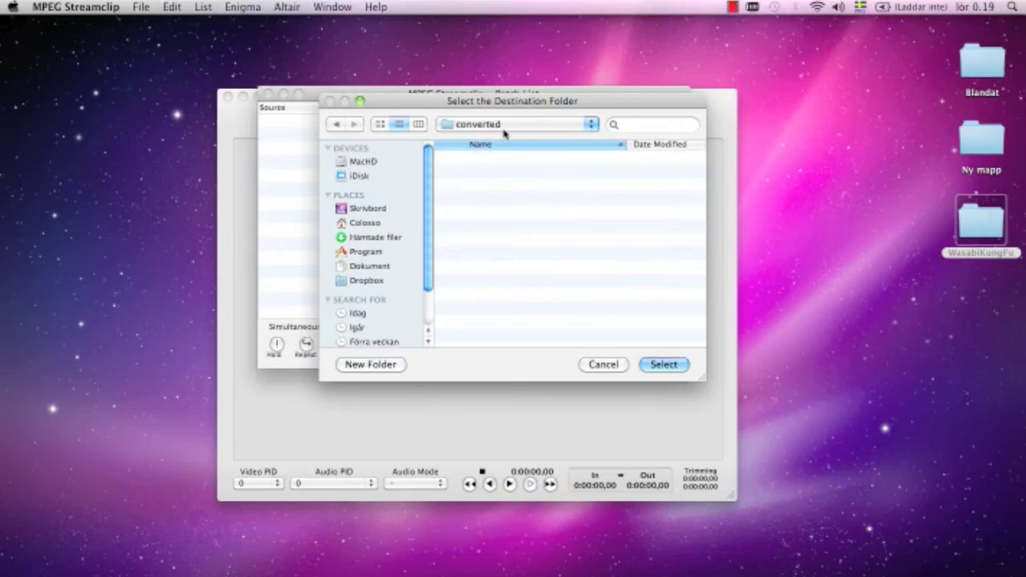
left_click(663, 365)
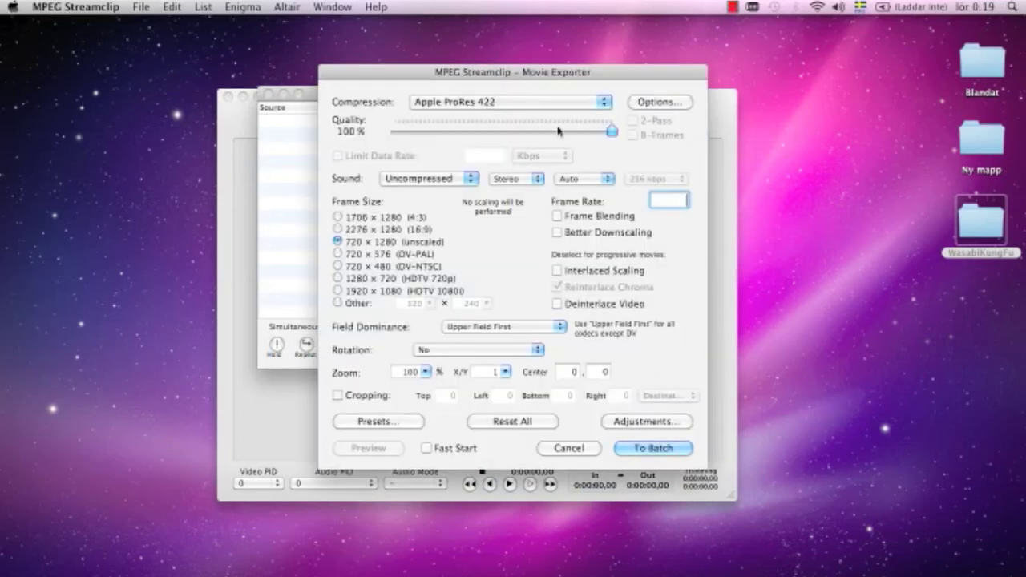
left_click_drag(501, 75, 487, 75)
left_click(474, 102)
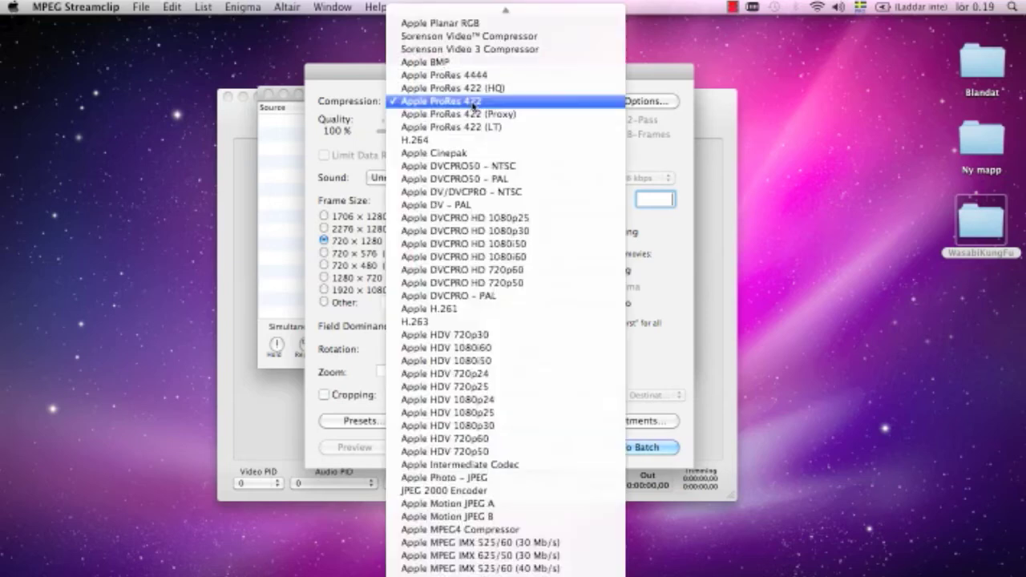
scroll(474, 102, "up", 1)
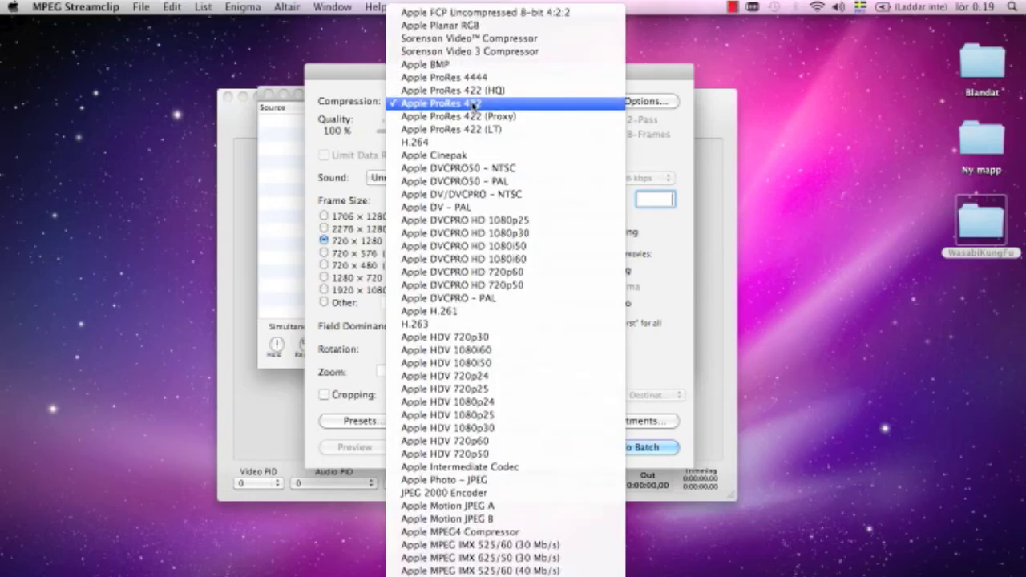
scroll(475, 104, "down", 12)
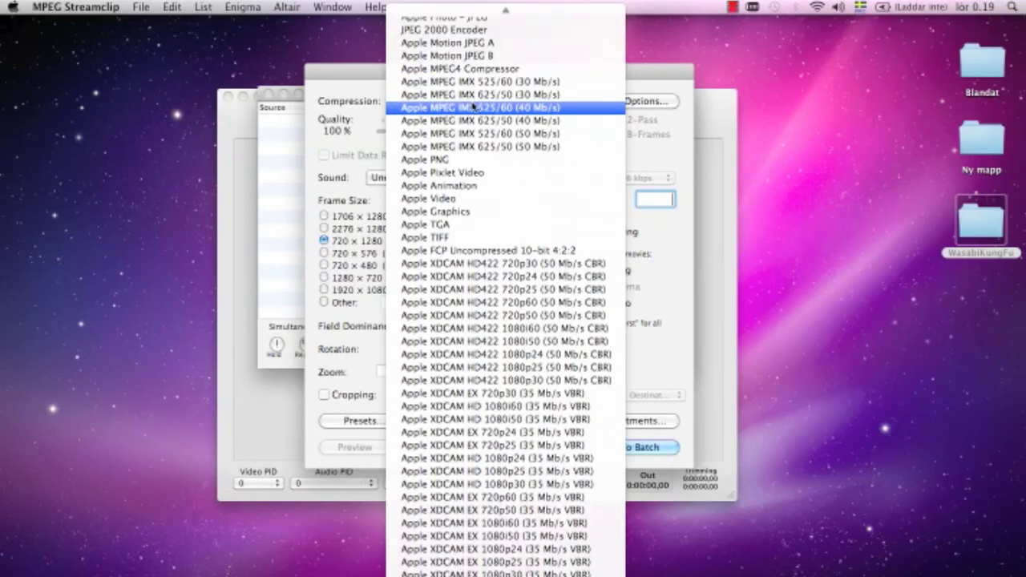
scroll(444, 291, "up", 1)
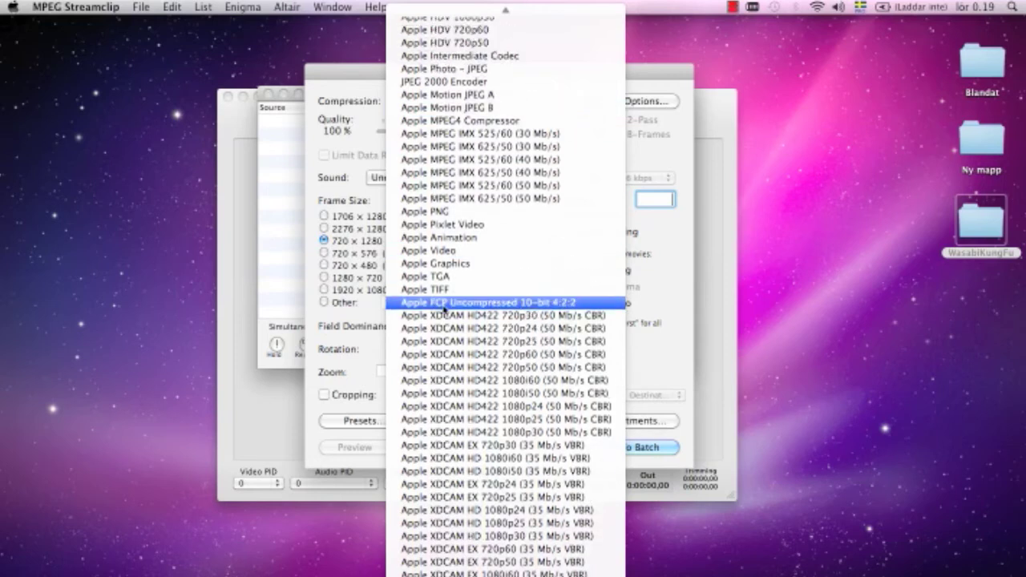
scroll(443, 309, "down", 1)
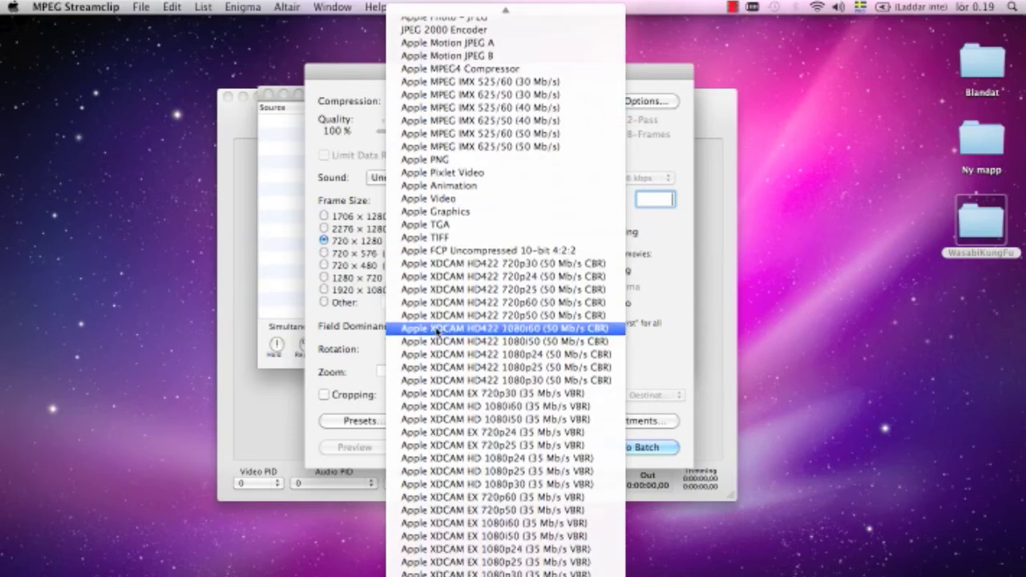
scroll(440, 329, "up", 10)
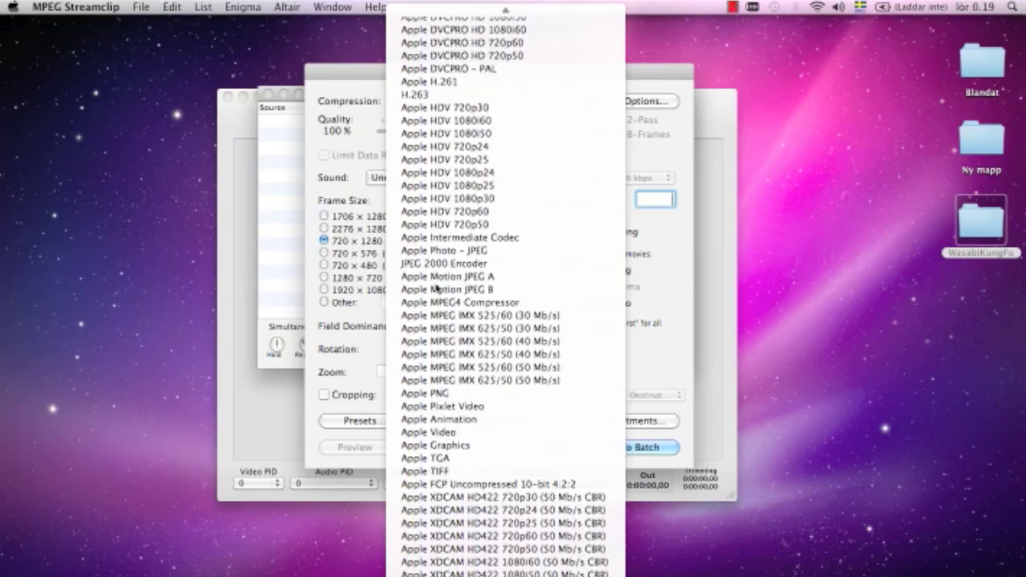
scroll(444, 201, "up", 8)
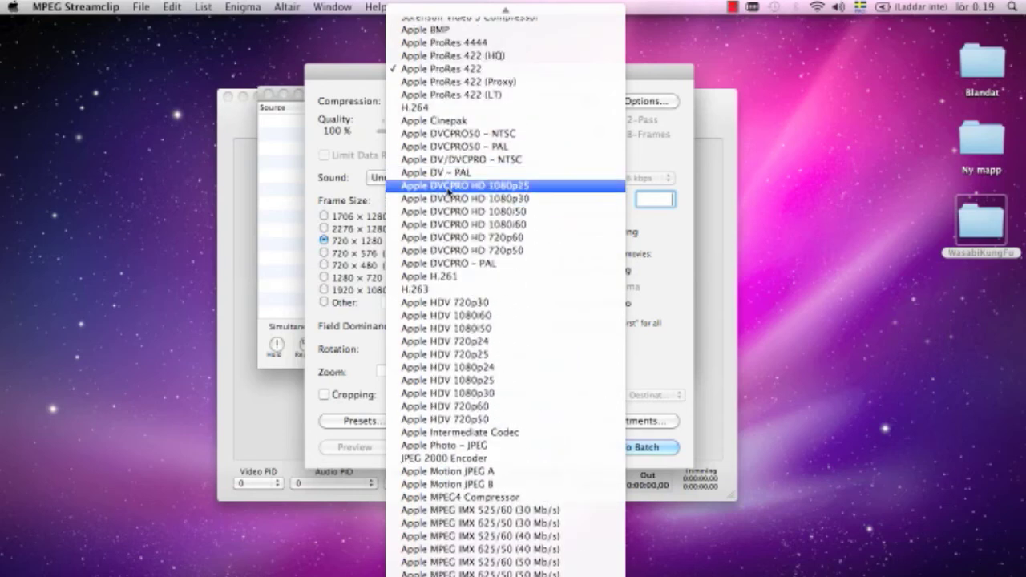
scroll(449, 189, "up", 2)
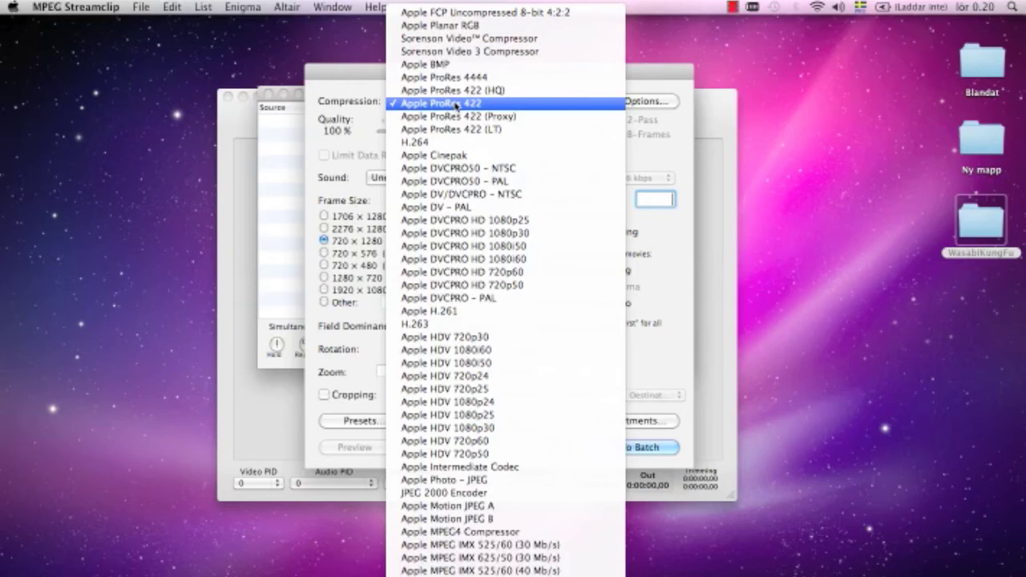
Step: Keep Apple ProRes 422 compression and set the export quality with the slider
left_click(456, 105)
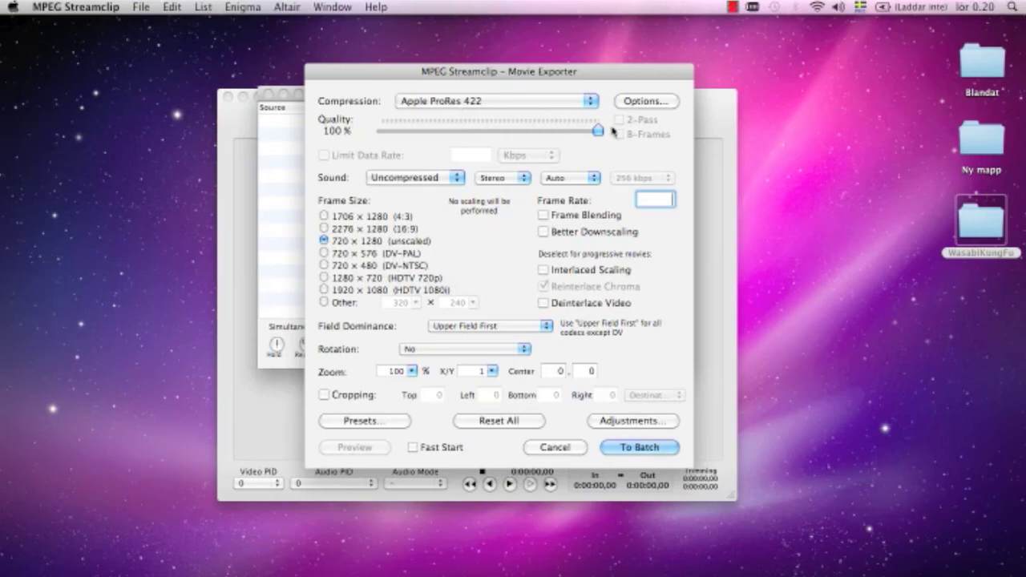
left_click_drag(598, 130, 669, 128)
left_click(484, 131)
left_click_drag(485, 132, 619, 142)
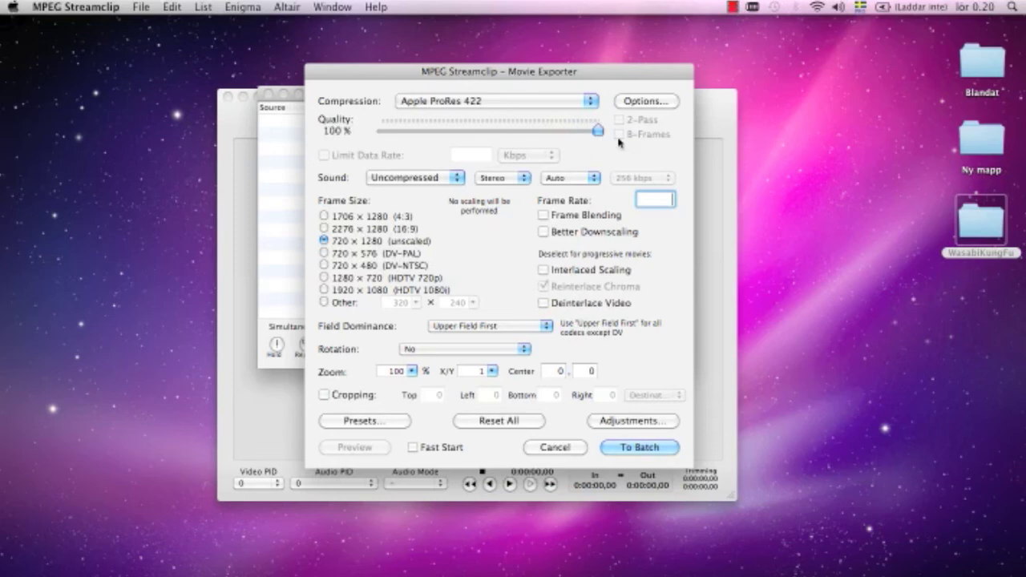
Step: Leave interlaced scaling off and queue the clips in the batch list
left_click(543, 271)
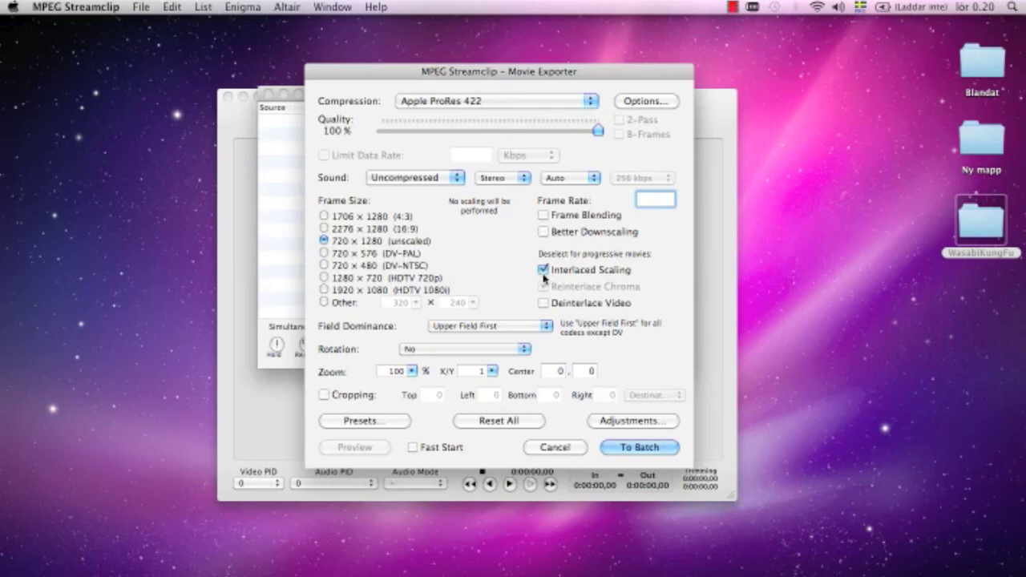
left_click(544, 276)
left_click(627, 447)
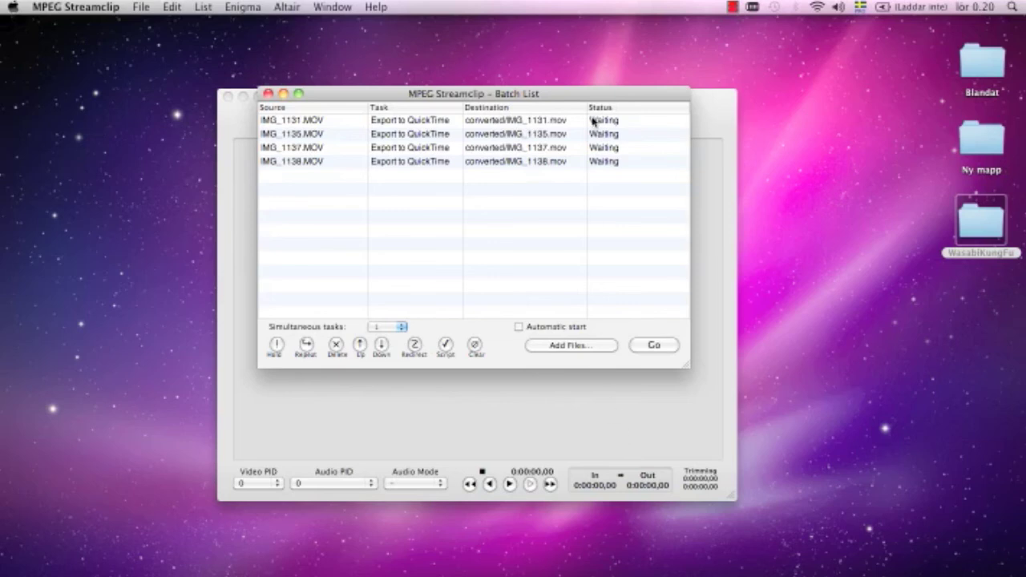
Step: Select IMG_1150.MOV and IMG_1151.MOV in Skrivbord > WasabiKungFu
left_click(556, 345)
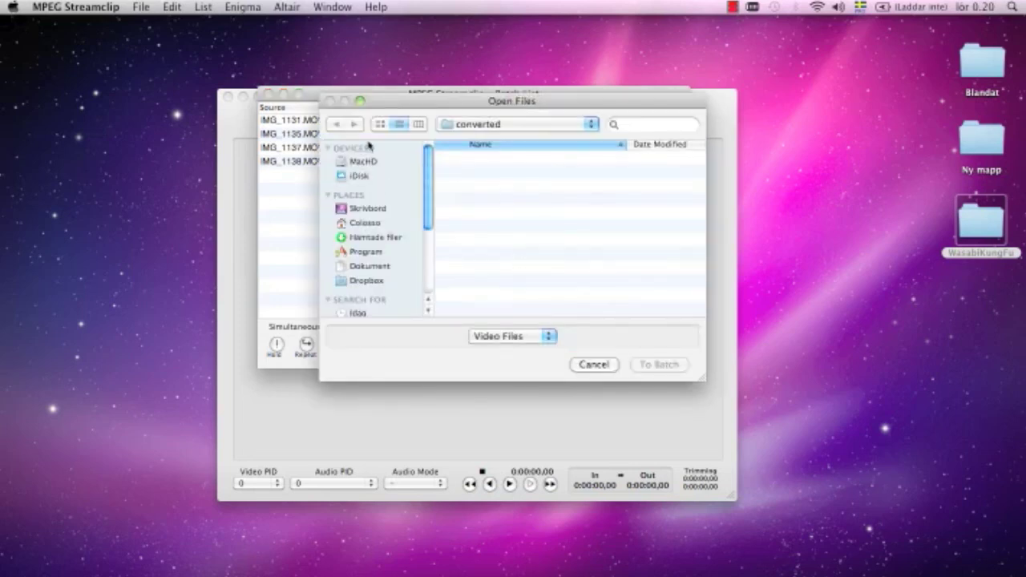
left_click(354, 209)
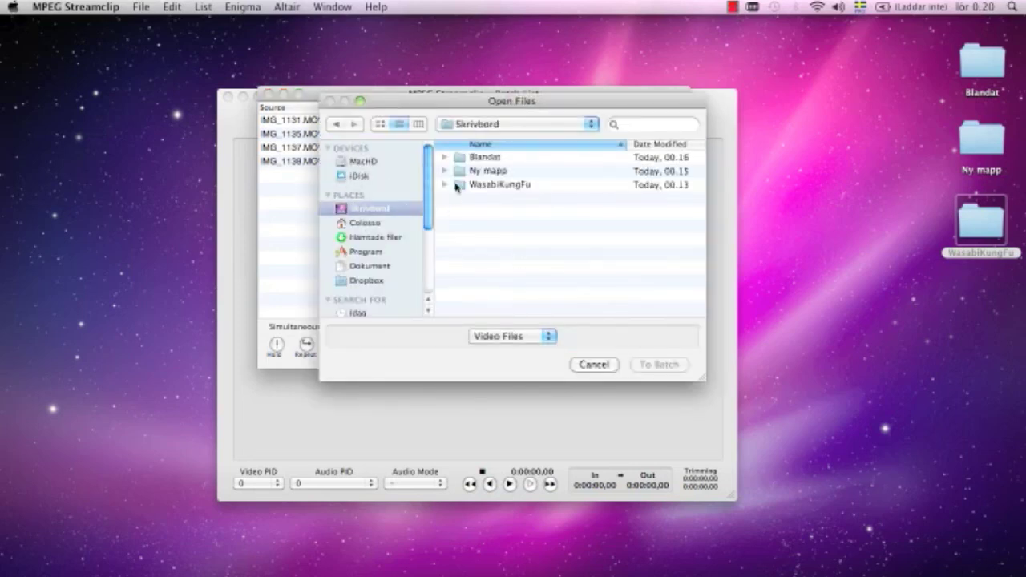
left_click(467, 187)
double_click(467, 187)
scroll(492, 210, "down", 5)
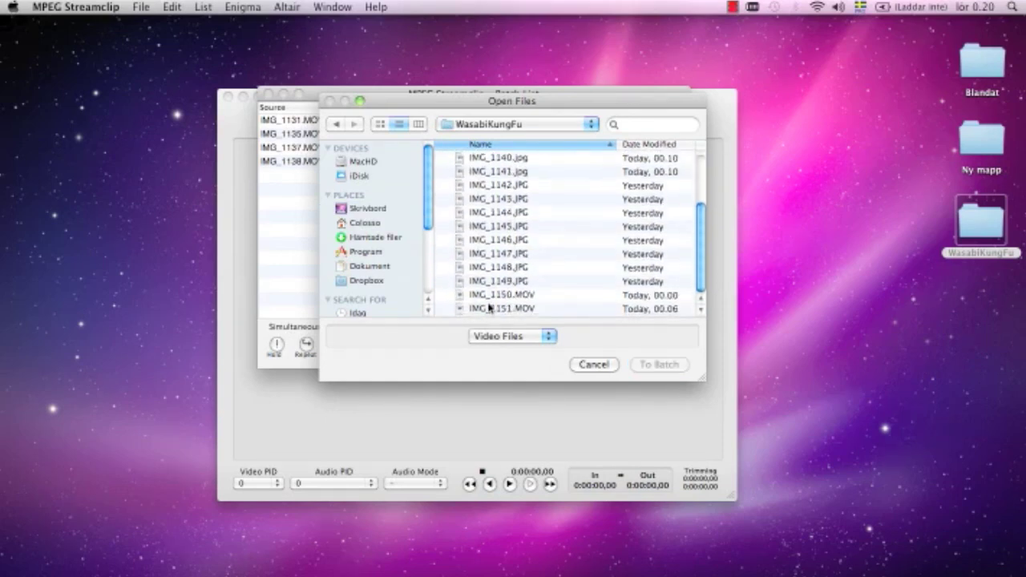
left_click(491, 296)
left_click(492, 309, "shift")
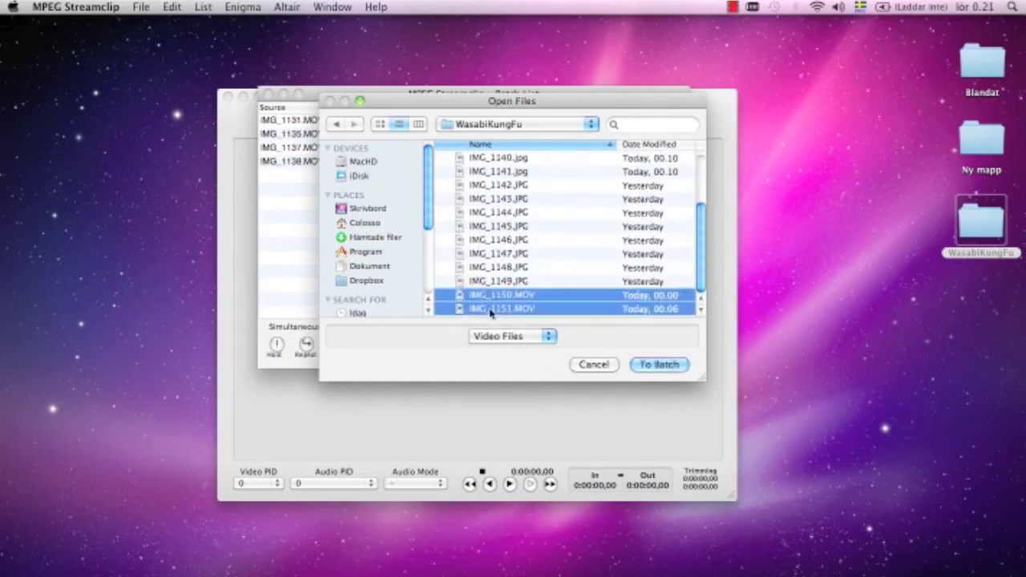
Step: Add the two clips as an Export to QuickTime task into the converted folder
left_click(642, 365)
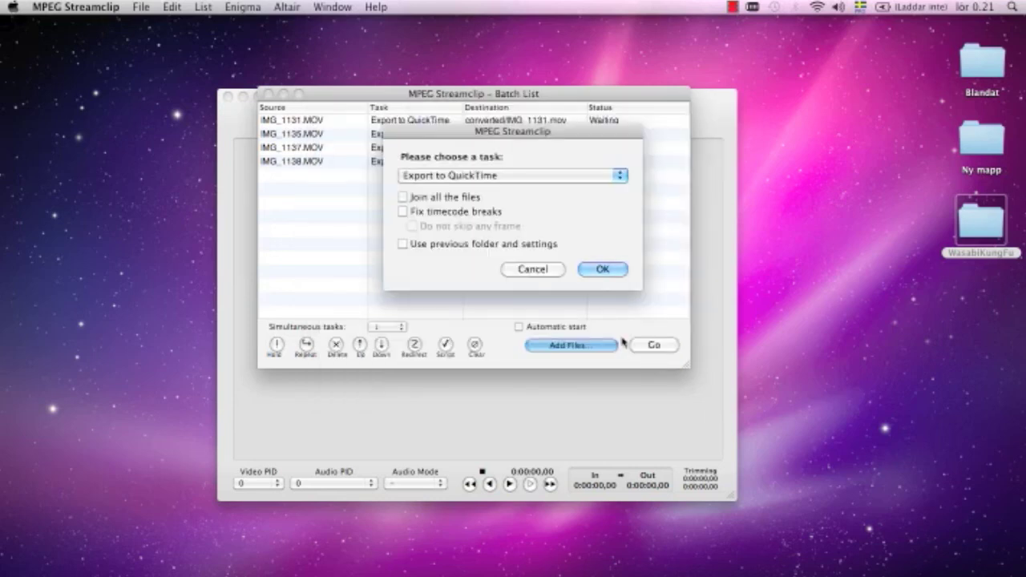
left_click(603, 270)
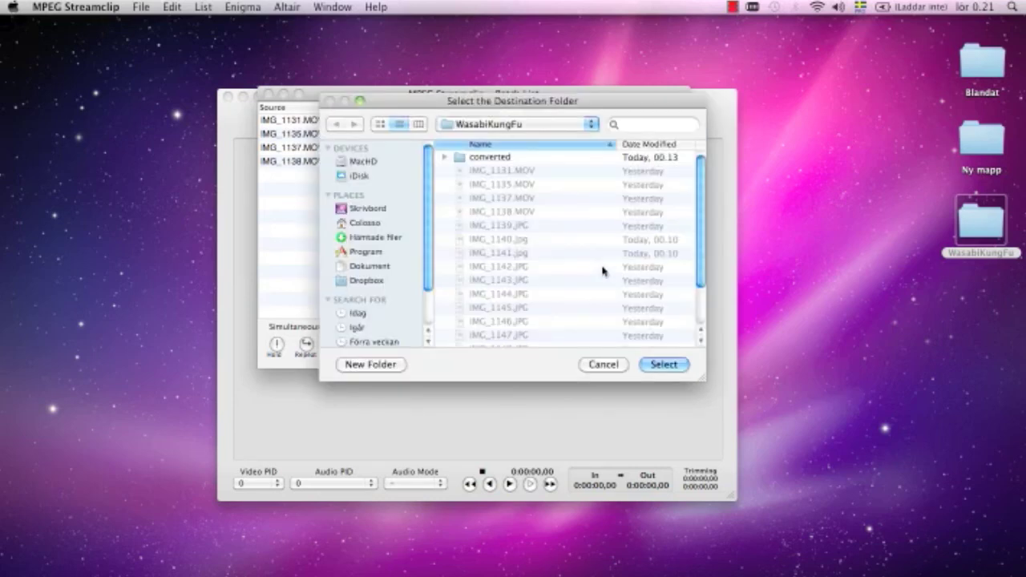
double_click(499, 158)
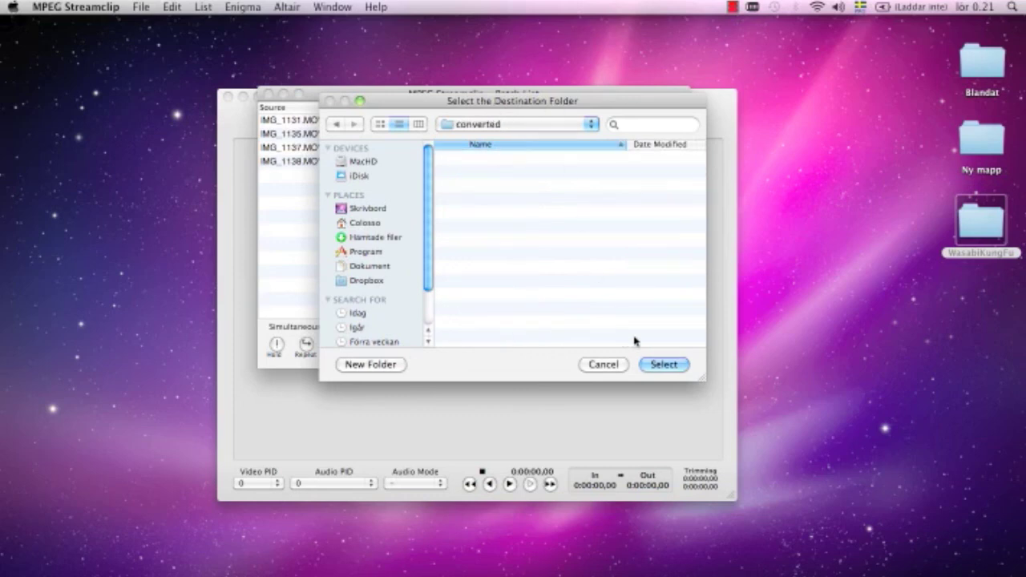
left_click(656, 366)
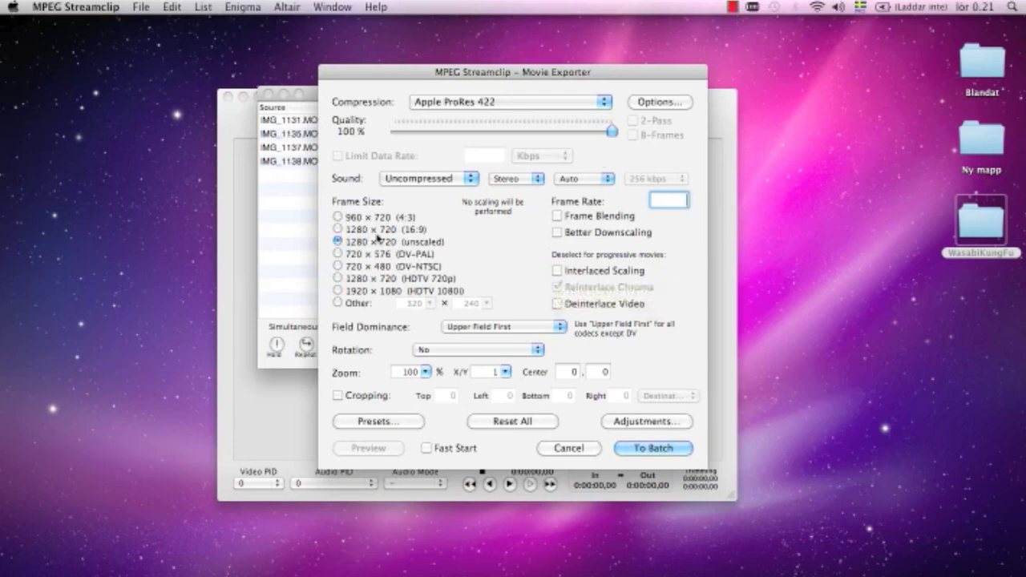
Step: Queue the two new clips with ProRes 422 settings and start encoding all six
left_click(634, 451)
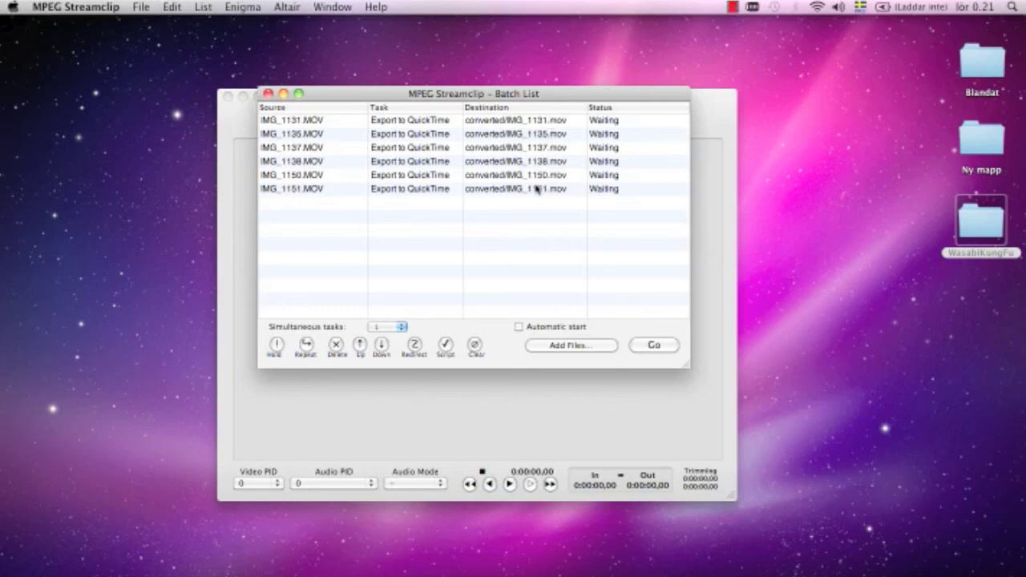
left_click(639, 345)
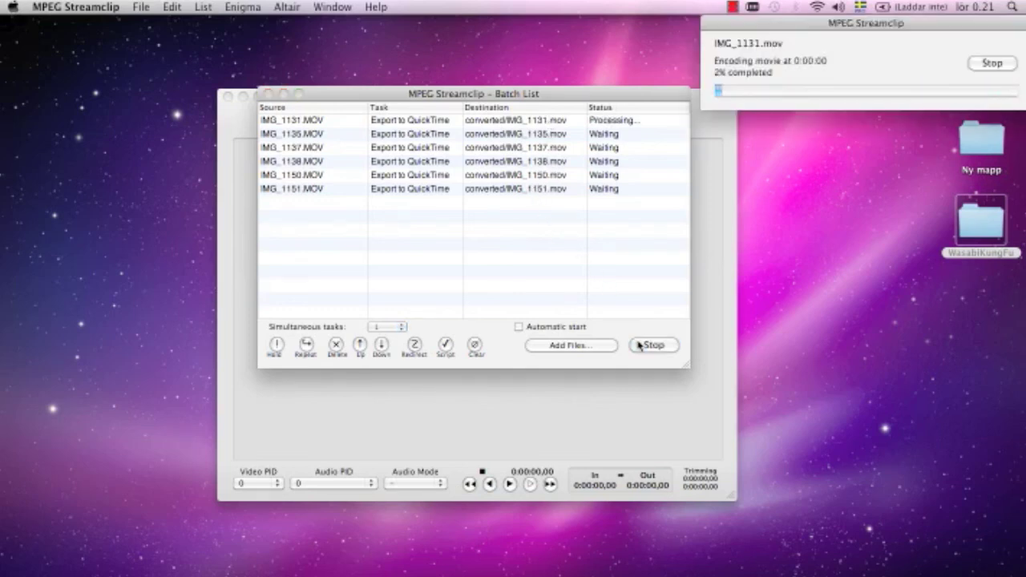